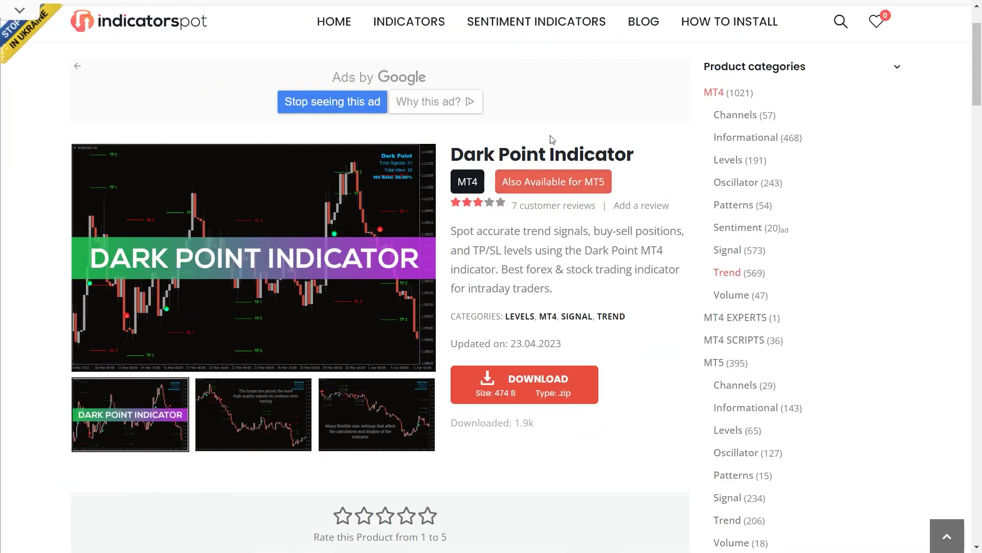
Download Dark-Point.zip from the indicatorspot Dark Point Indicator page.
left_click(528, 394)
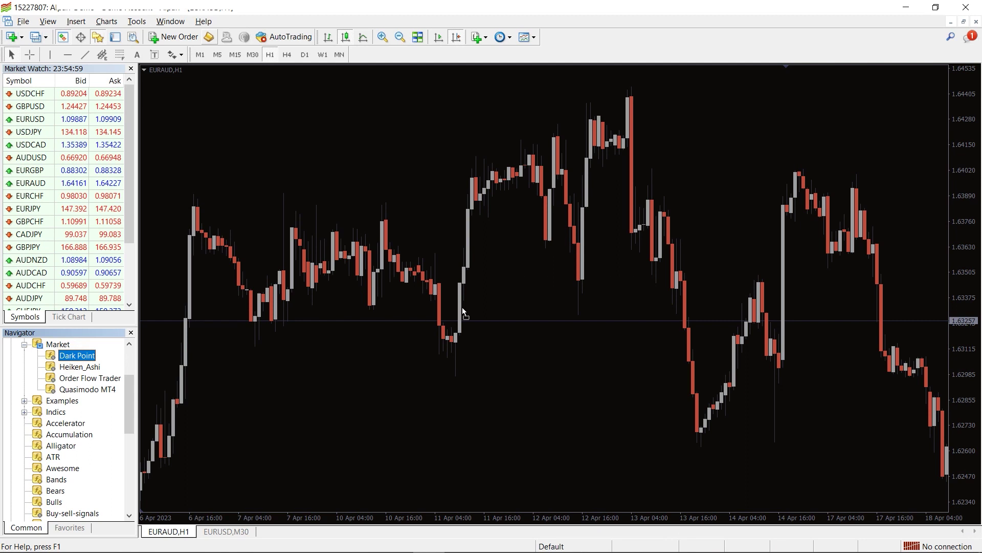
Attach Dark Point to the EURAUD H1 chart with DLL imports allowed.
left_click_drag(462, 311, 465, 313)
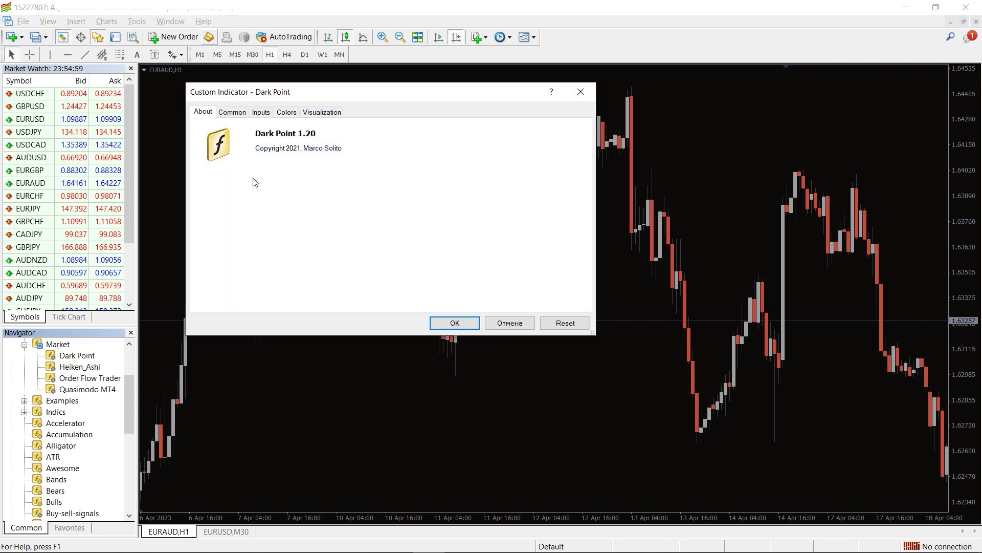
left_click(232, 113)
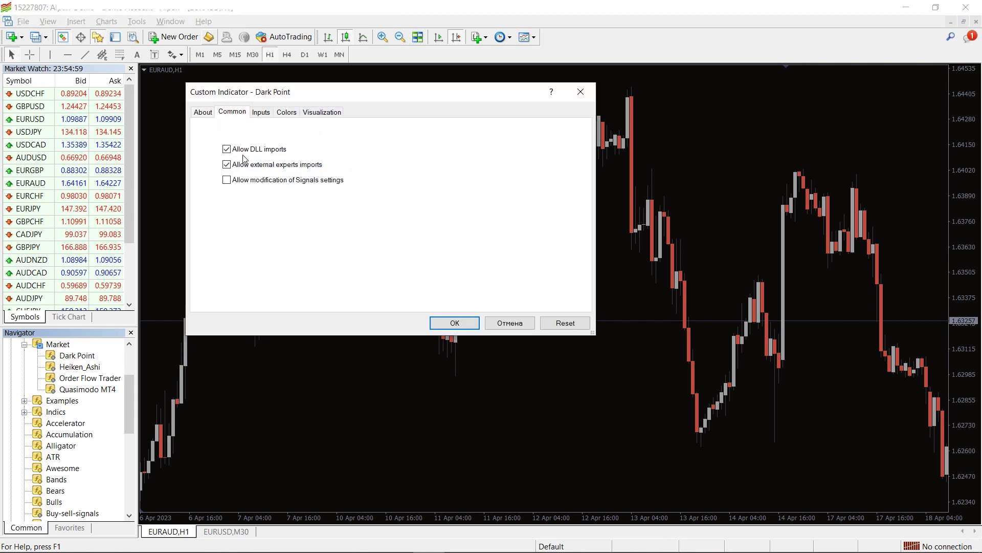
left_click(453, 324)
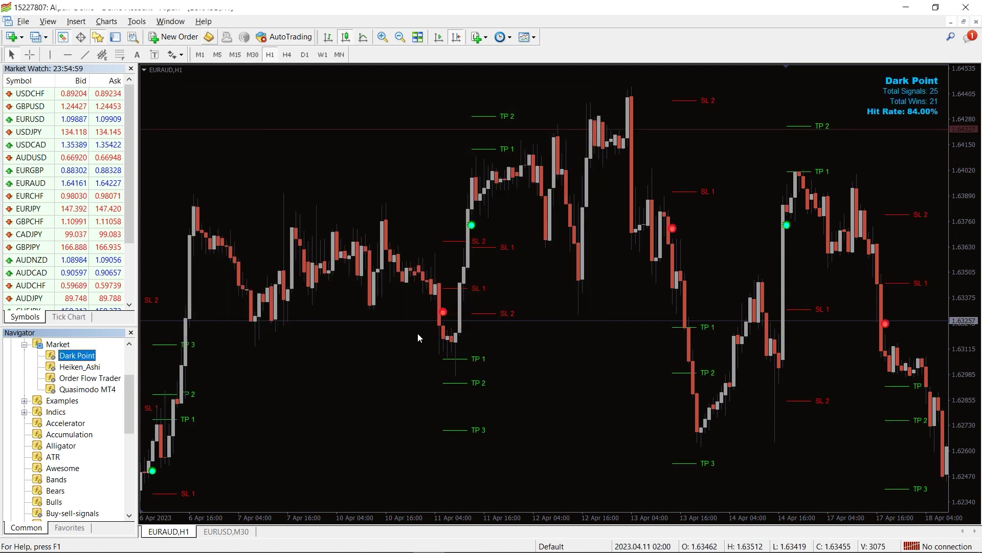
scroll(370, 389, "up", 10)
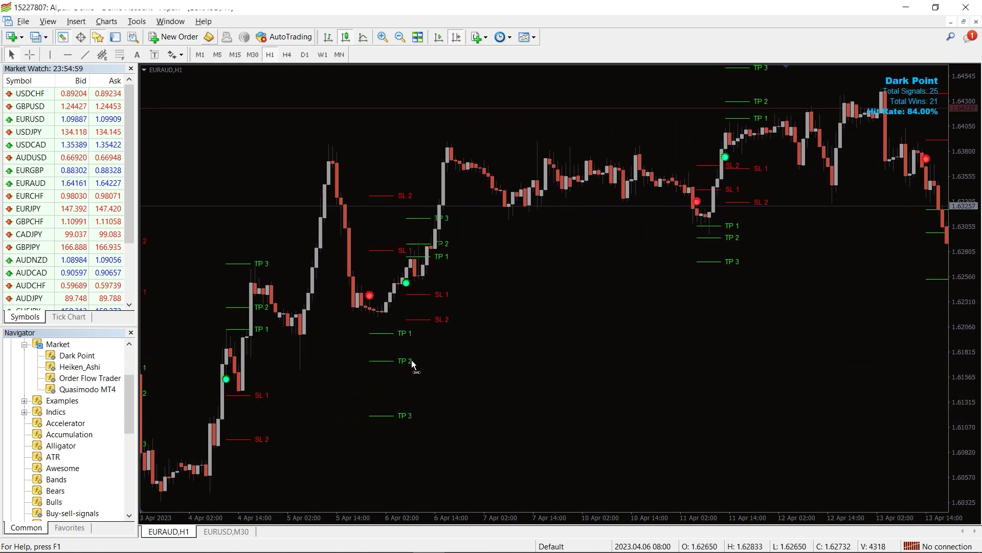
scroll(426, 356, "up", 3)
scroll(440, 351, "up", 3)
scroll(458, 342, "up", 3)
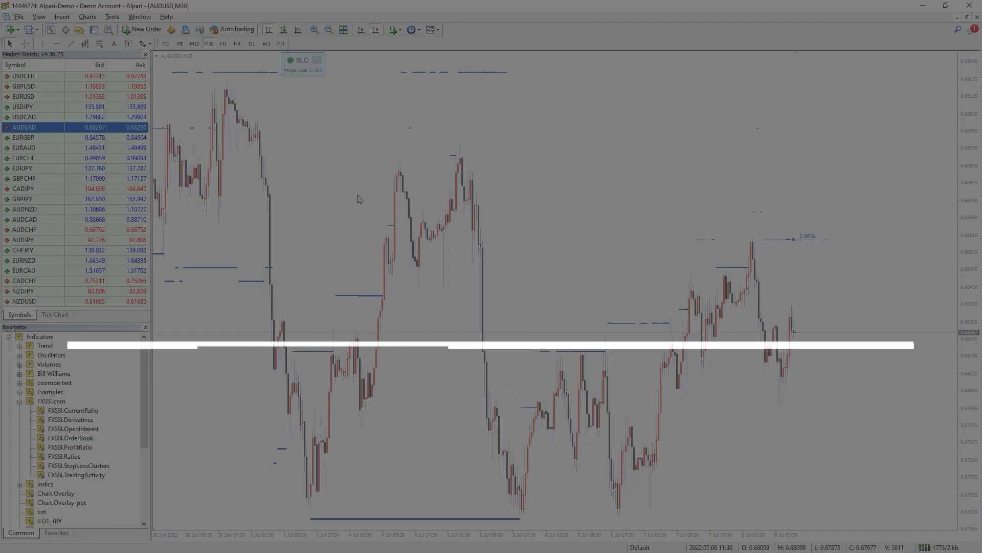
scroll(243, 221, "up", 2)
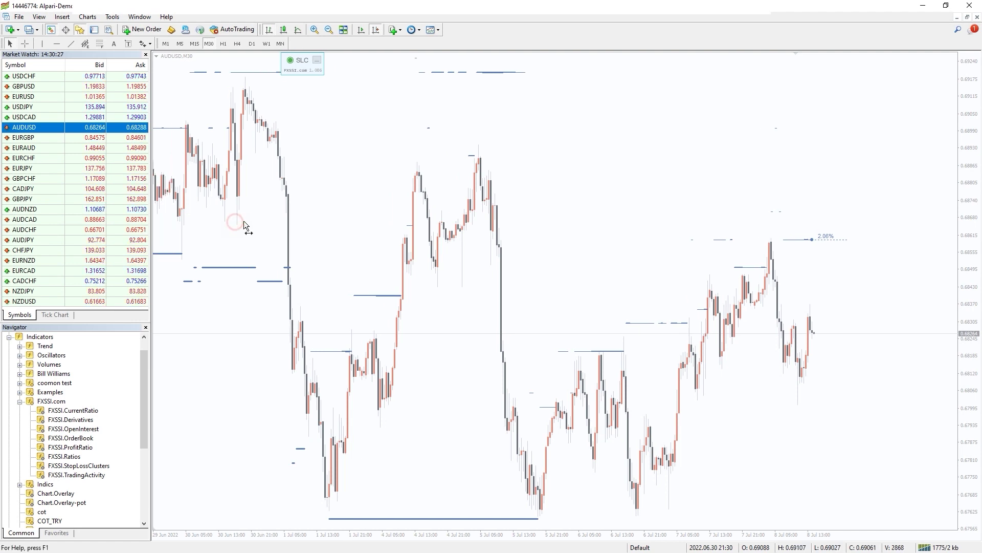
scroll(272, 210, "up", 3)
scroll(295, 200, "up", 3)
scroll(319, 188, "up", 2)
scroll(330, 184, "up", 2)
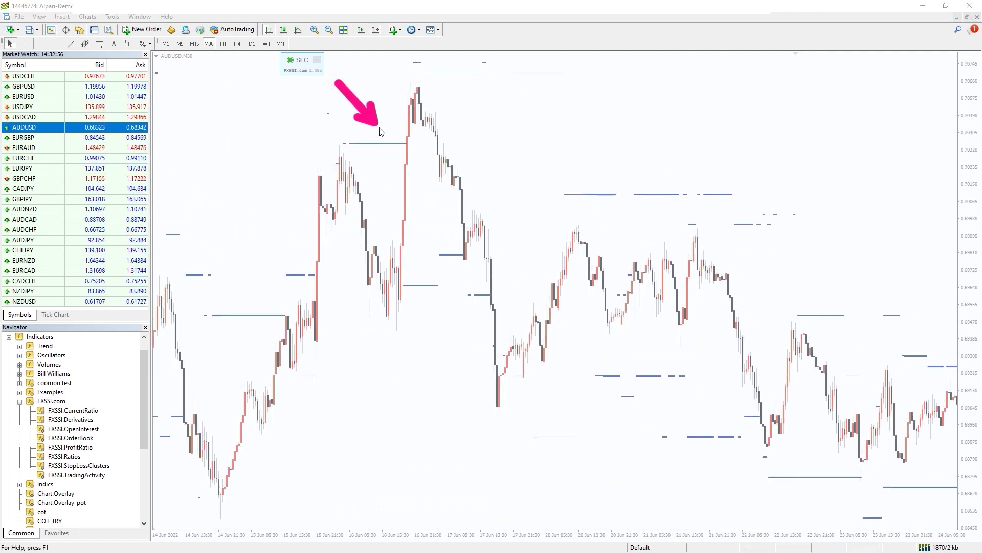
Draw an annotation arrow pointing at a stop-loss cluster level line on AUDUSD.
left_click(426, 204)
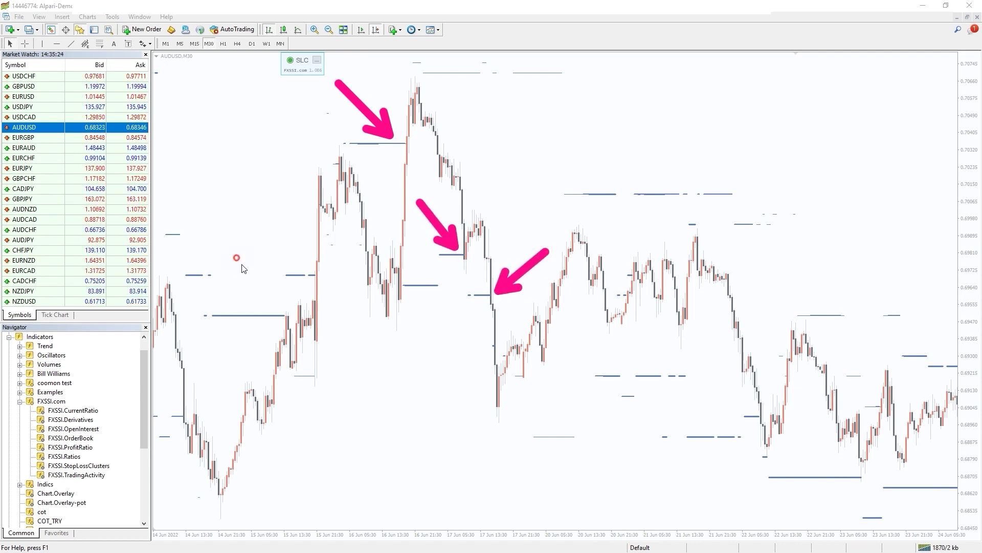
left_click_drag(751, 520, 847, 490)
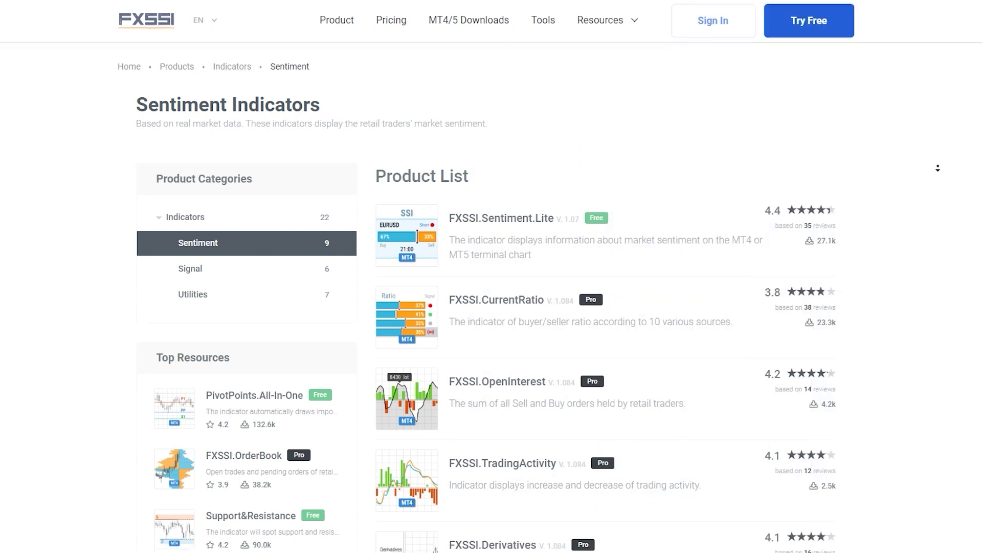
scroll(938, 168, "down", 2)
scroll(938, 168, "down", 1)
scroll(939, 168, "down", 1)
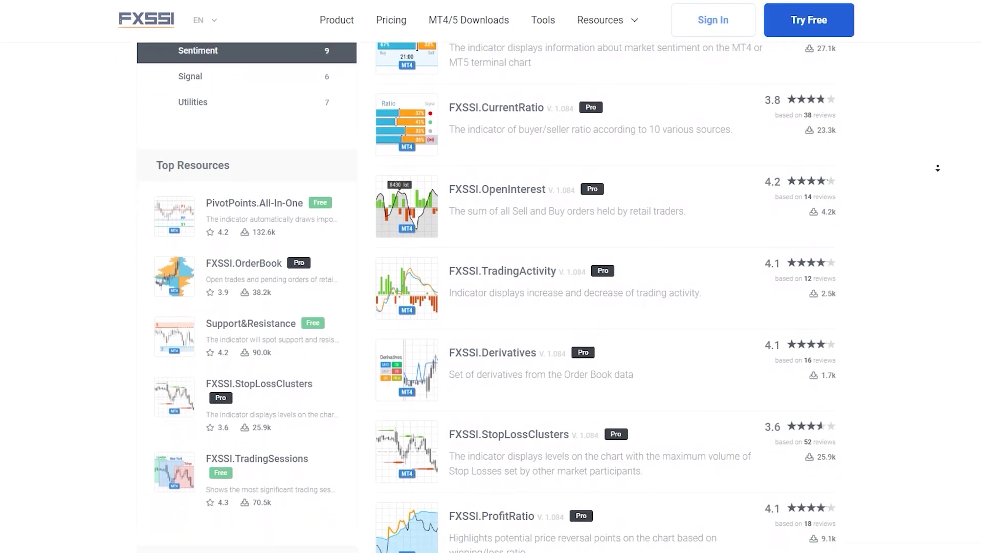
scroll(938, 167, "down", 1)
scroll(938, 168, "down", 1)
scroll(939, 168, "down", 1)
scroll(938, 168, "down", 1)
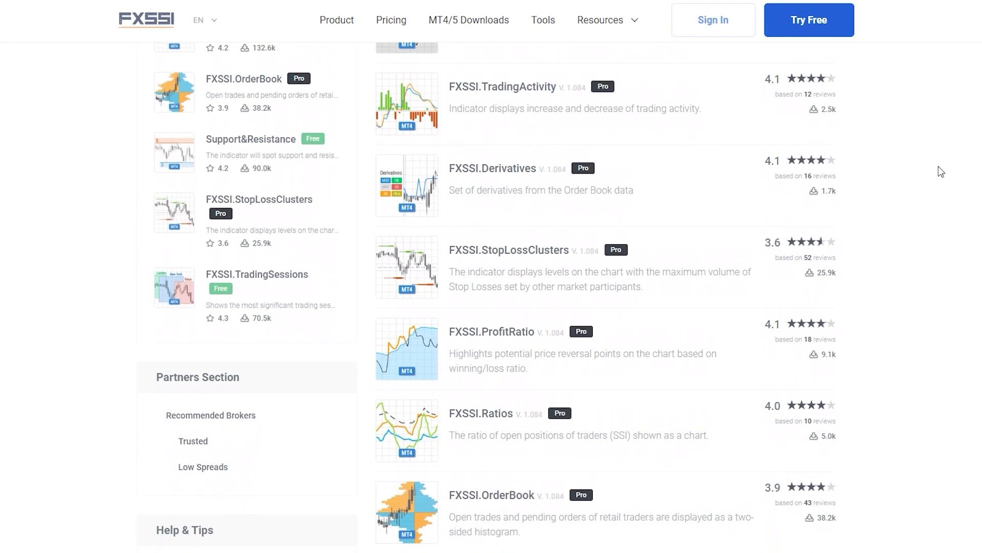
Go to the FXSSI free Pro indicators trial signup page.
left_click(818, 30)
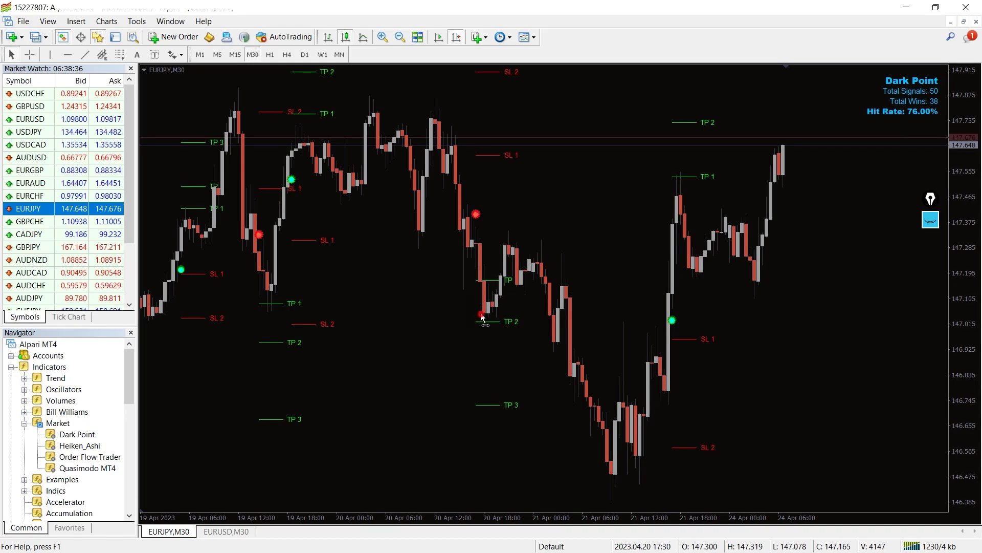
left_click_drag(494, 310, 587, 219)
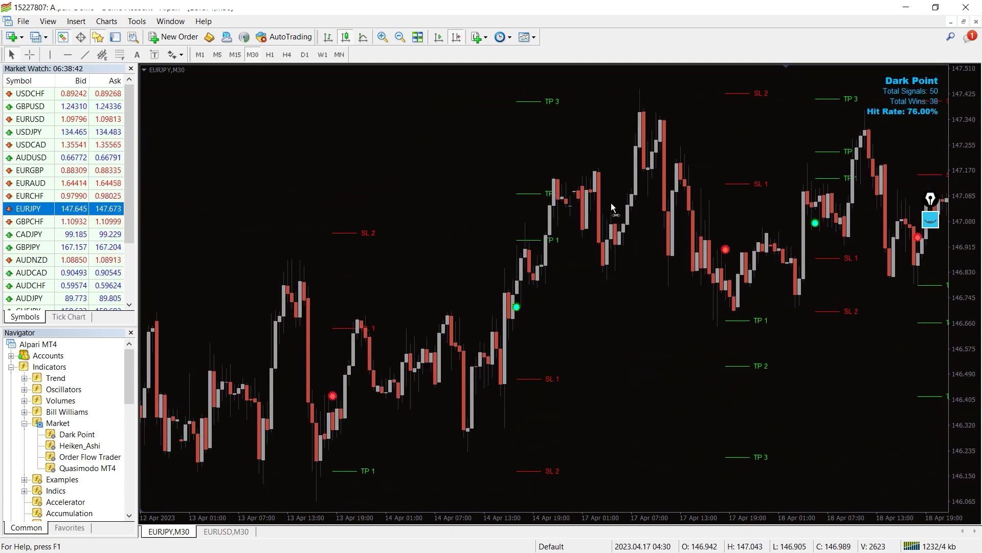
mouse_move(588, 217)
left_mouse_down()
mouse_move(619, 197)
mouse_move(635, 319)
left_mouse_up()
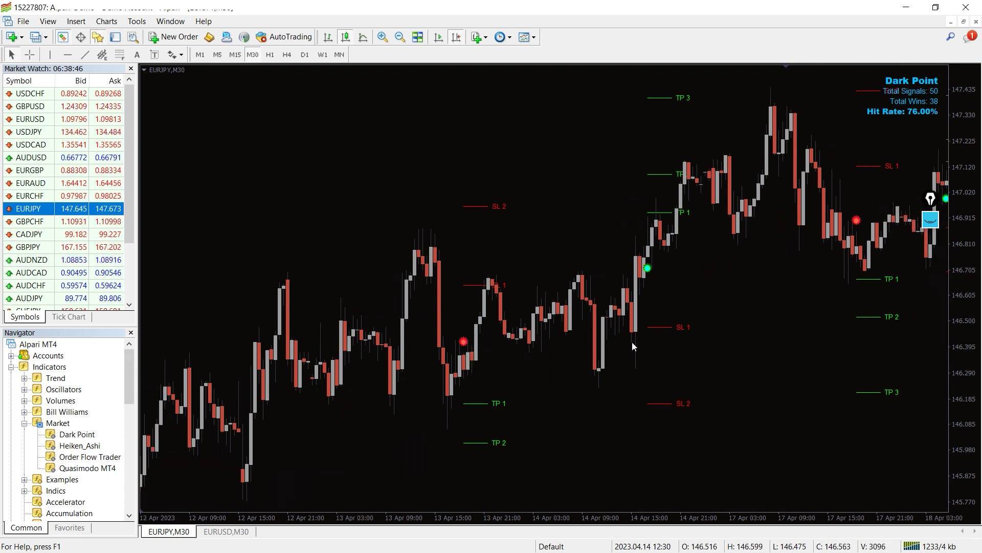
scroll(725, 335, "down", 1)
scroll(722, 335, "down", 3)
left_click_drag(717, 333, 651, 343)
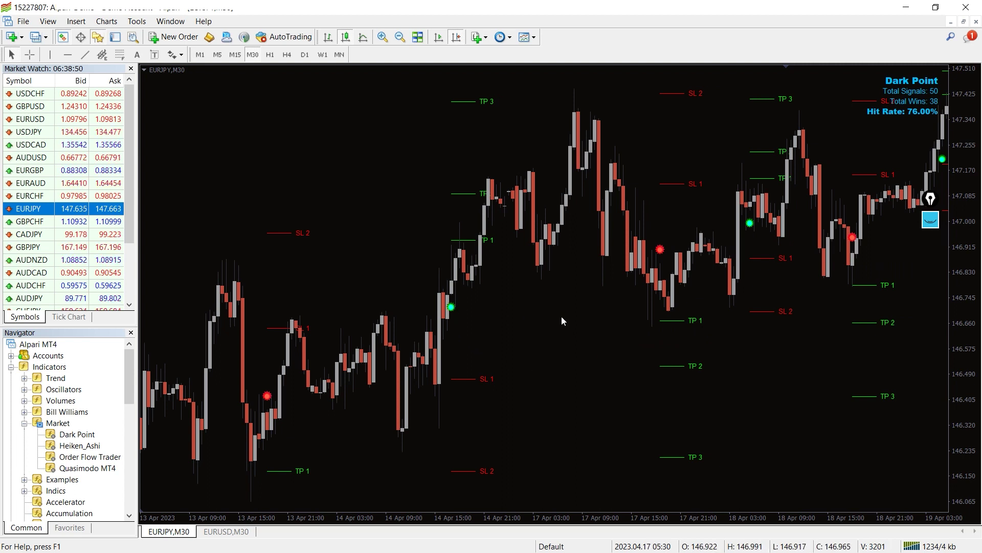
left_click_drag(561, 315, 465, 290)
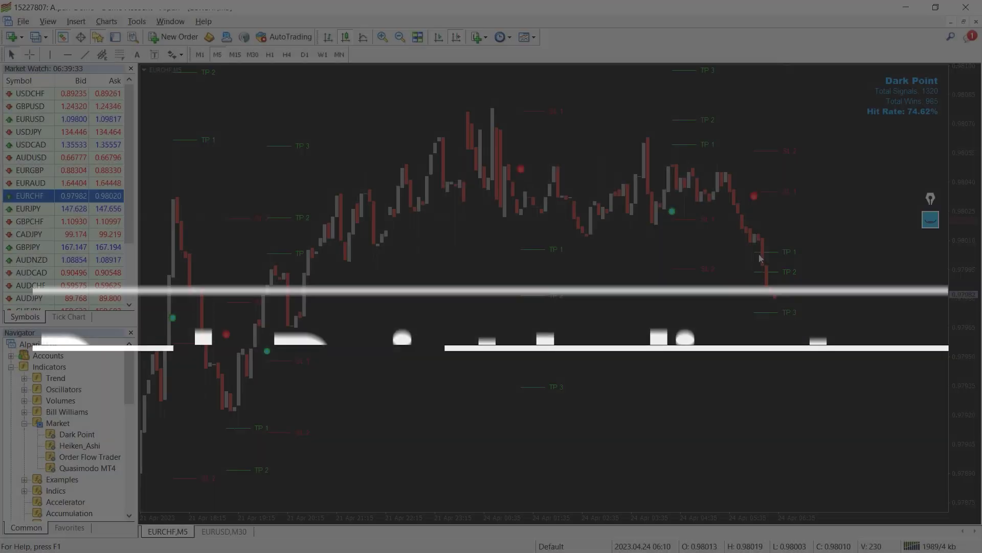
Show the newer EURCHF bars and draw red arrows at two sell signal dots.
mouse_move(482, 368)
left_mouse_down()
mouse_move(415, 371)
mouse_move(464, 319)
left_mouse_up()
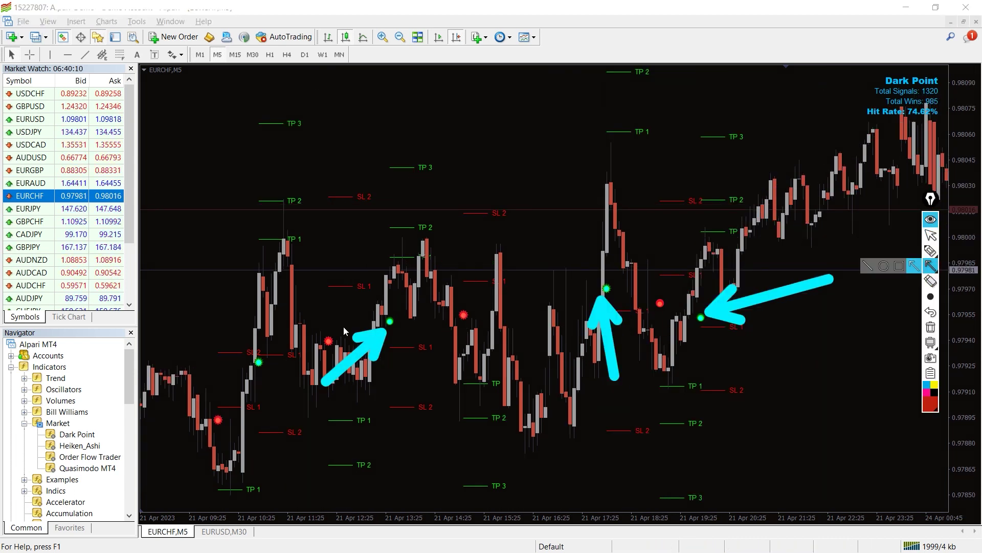
left_click(931, 234)
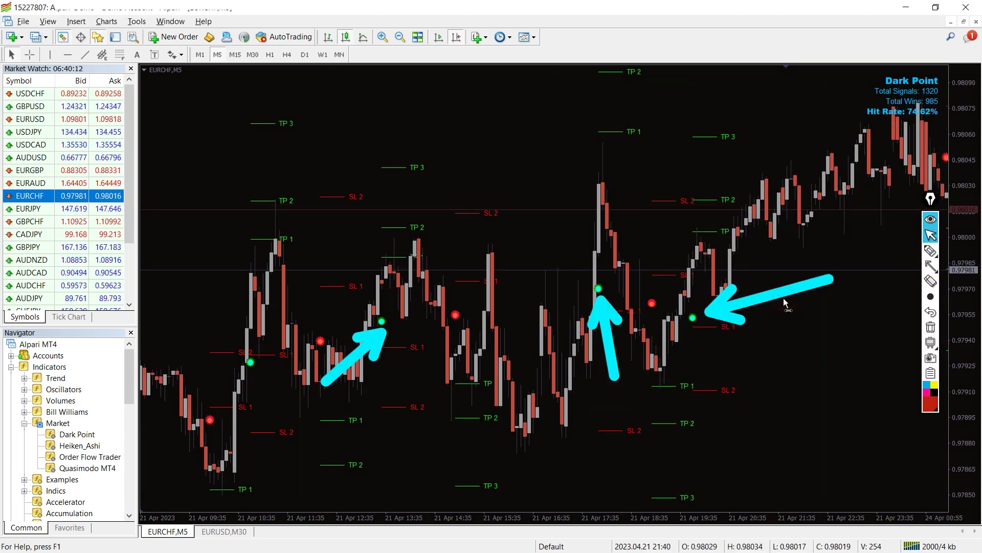
left_click(930, 268)
left_click_drag(292, 277, 318, 327)
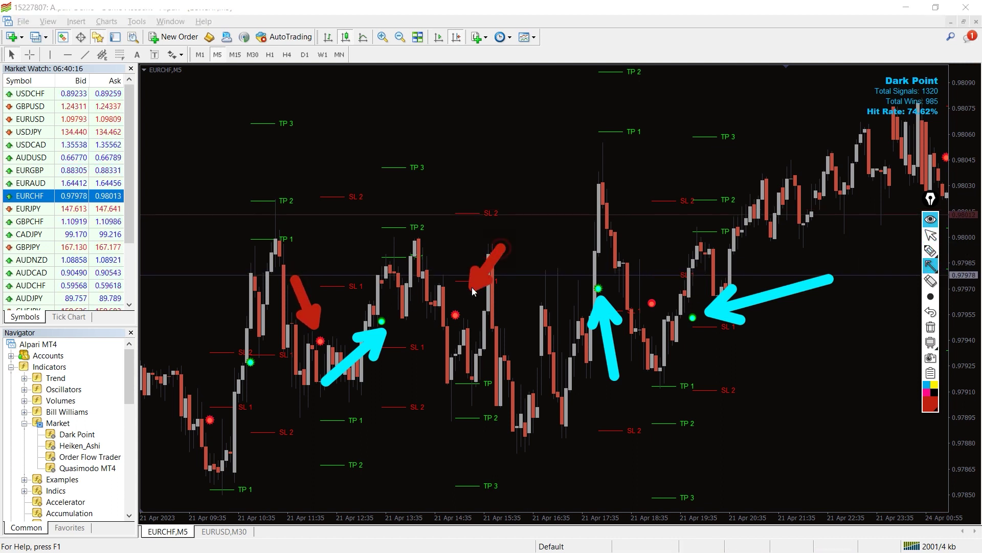
left_click_drag(626, 217, 650, 289)
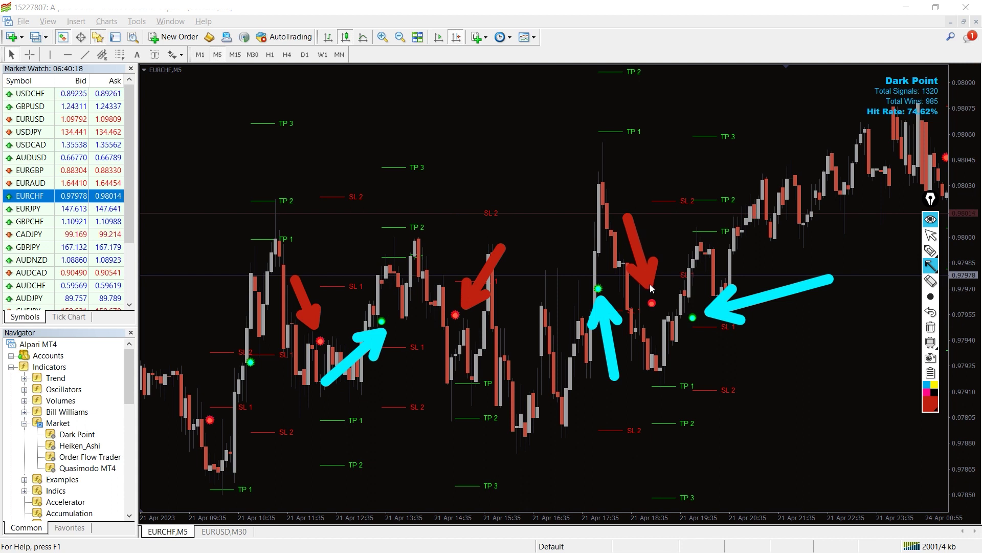
Mark the TP levels with green strokes and the SL levels with red strokes.
left_click_drag(448, 434, 497, 438)
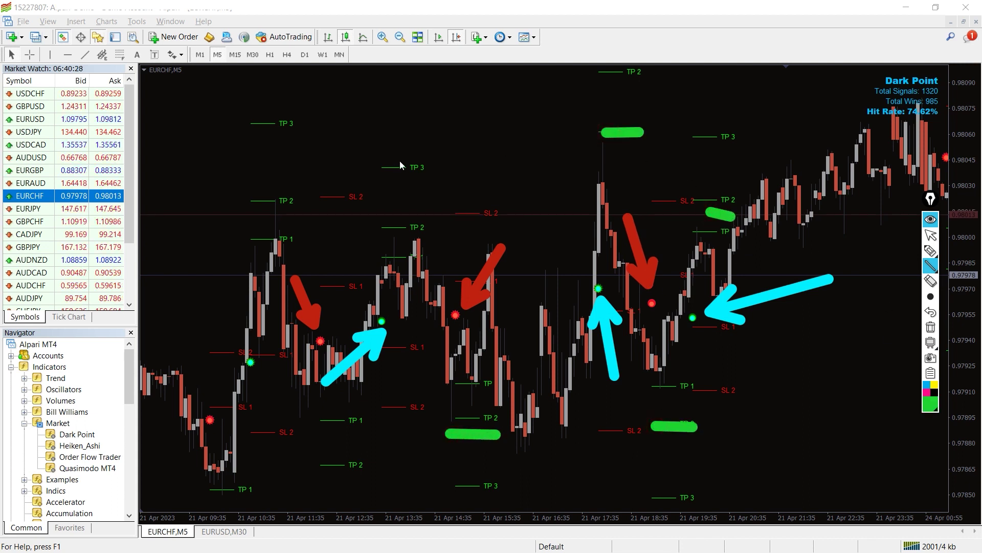
left_click_drag(207, 496, 243, 497)
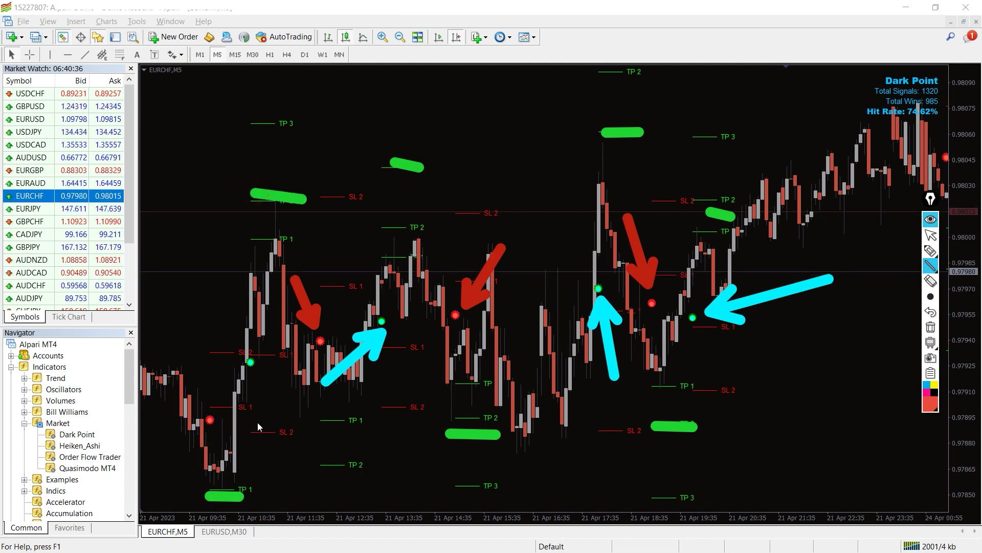
left_click_drag(255, 421, 282, 427)
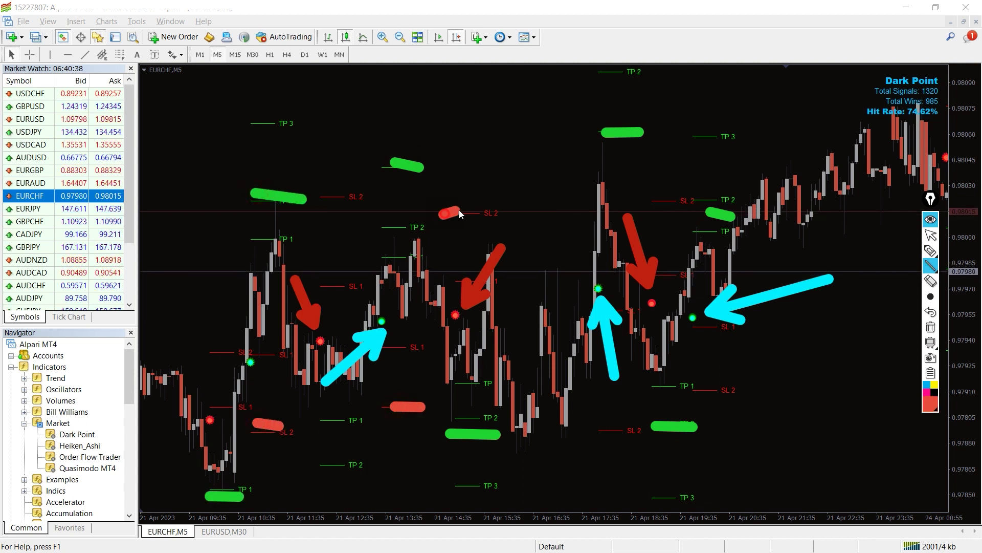
left_click_drag(440, 215, 470, 210)
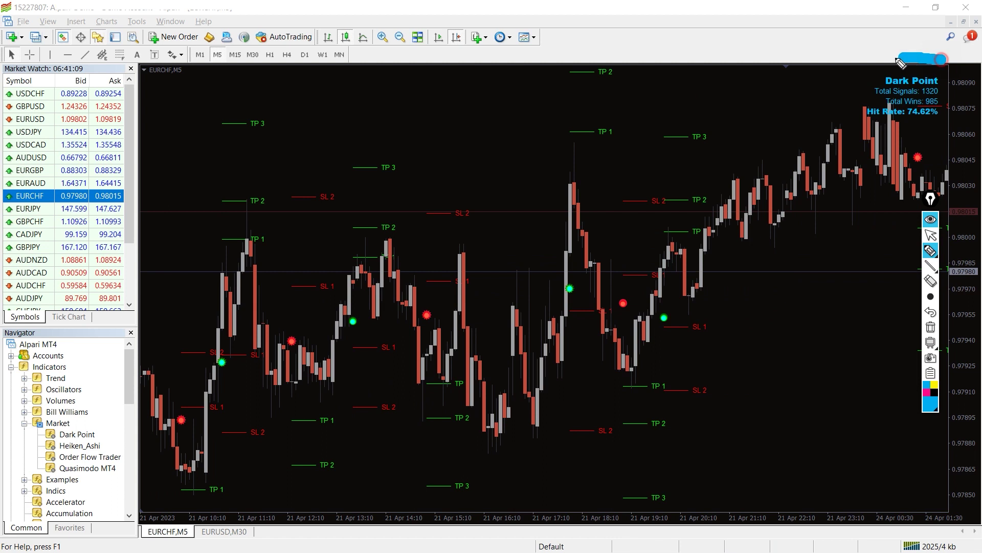
Circle the Dark Point statistics panel in blue and draw an arrow to it.
left_click_drag(936, 56, 949, 62)
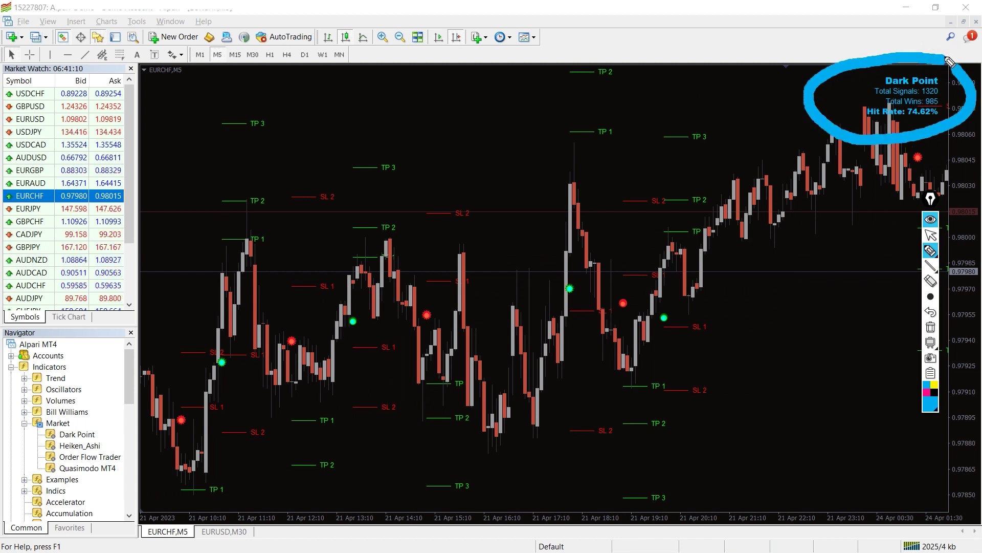
left_click(931, 265)
left_click_drag(708, 283, 825, 148)
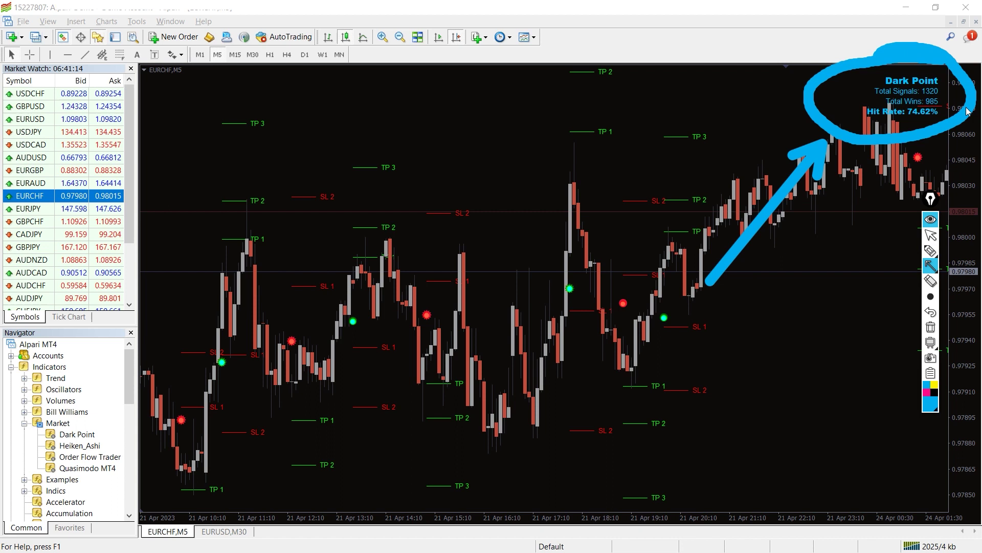
Change the Dark Point Period input from 40 to 55 via the Indicators List.
right_click(653, 319)
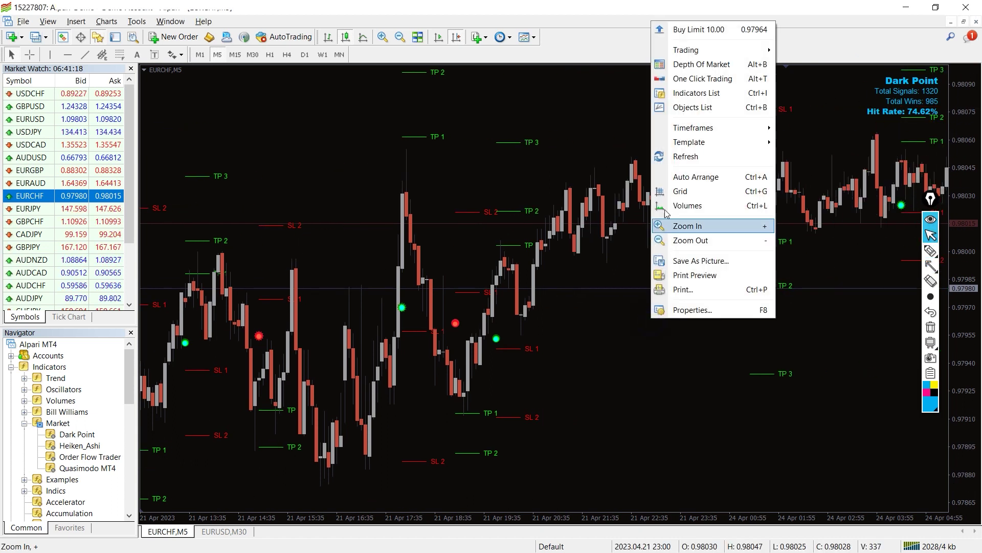
left_click(691, 97)
double_click(443, 202)
left_click(361, 159)
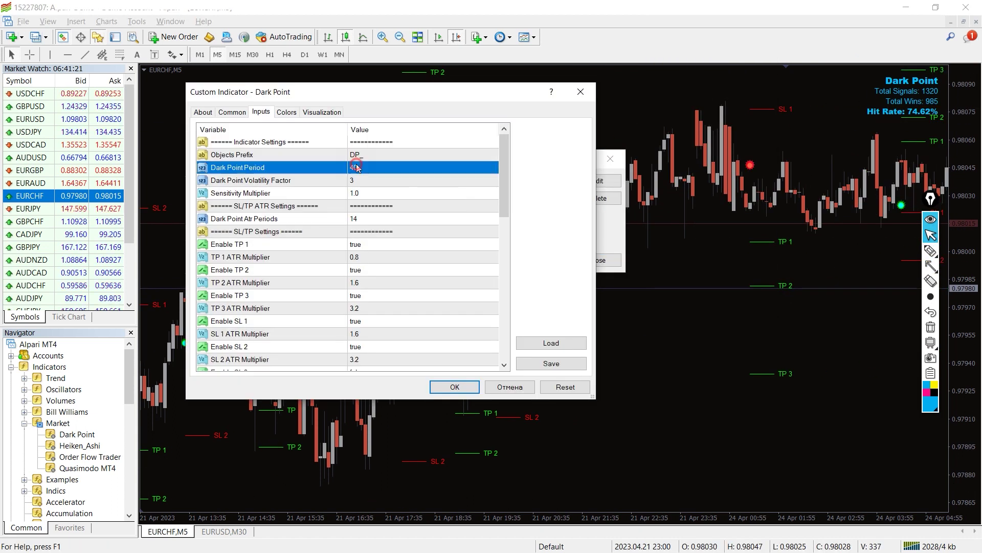
left_click(357, 167)
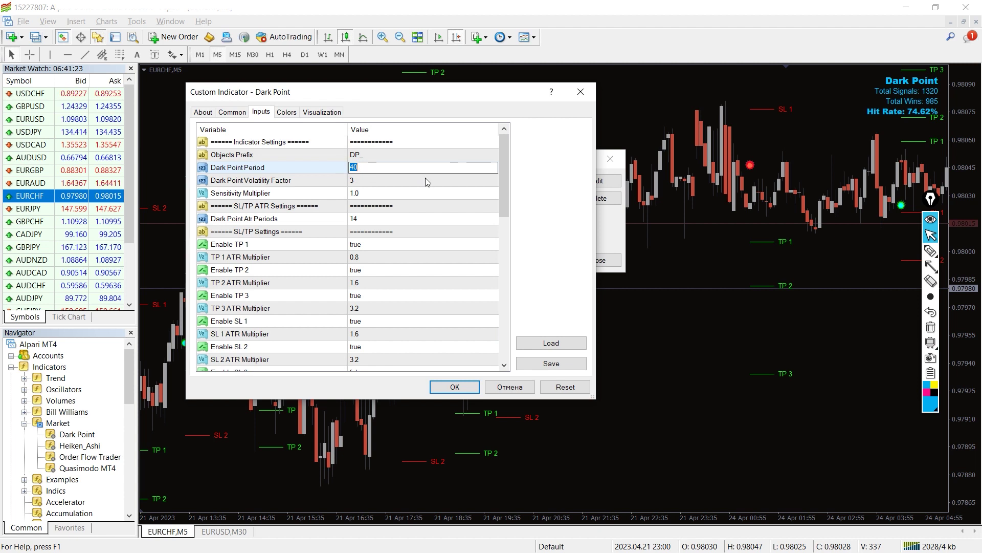
type("55")
key("Return")
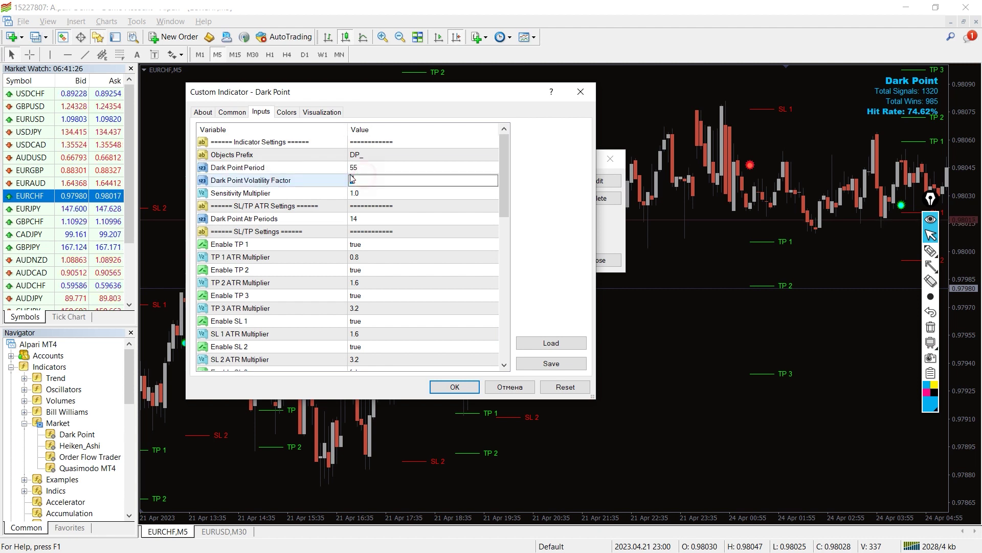
left_click(352, 179)
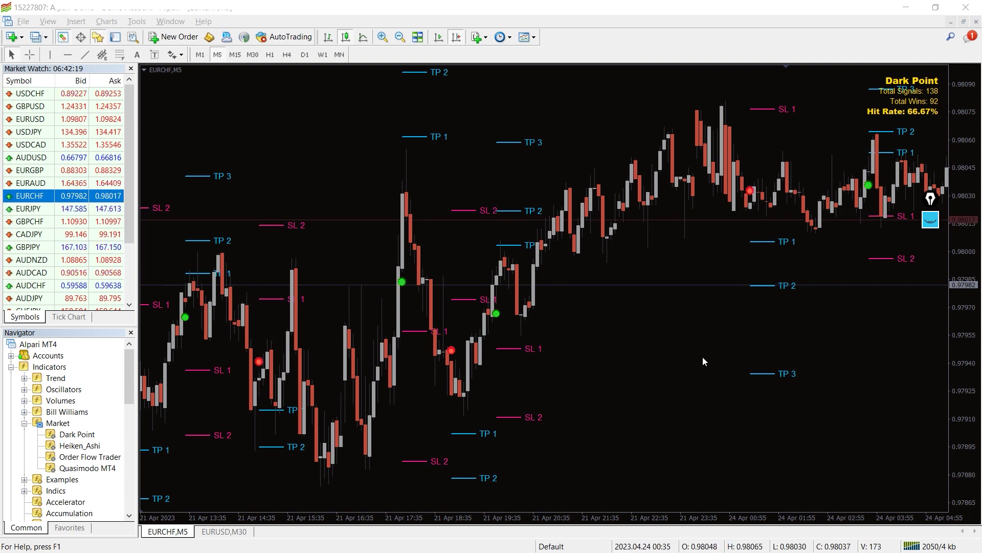
Pan the EURCHF chart back and switch it to the M15 timeframe.
left_click_drag(638, 380, 673, 357)
scroll(673, 357, "down", 5)
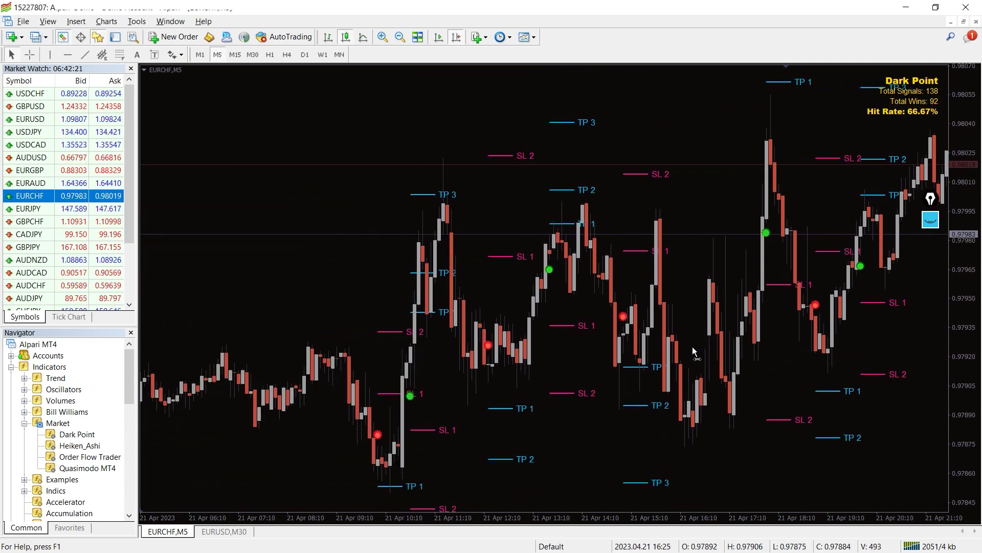
left_click(235, 55)
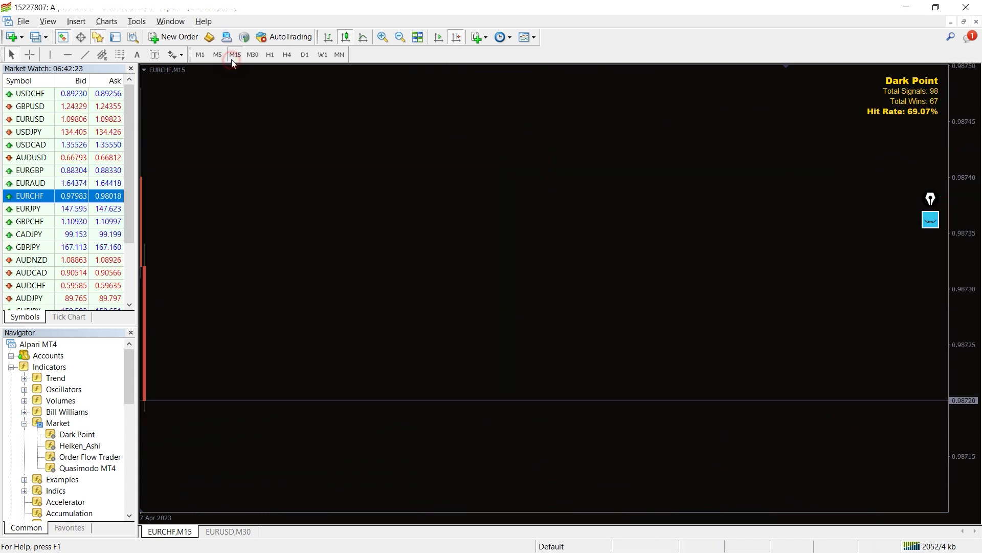
scroll(507, 293, "down", 4)
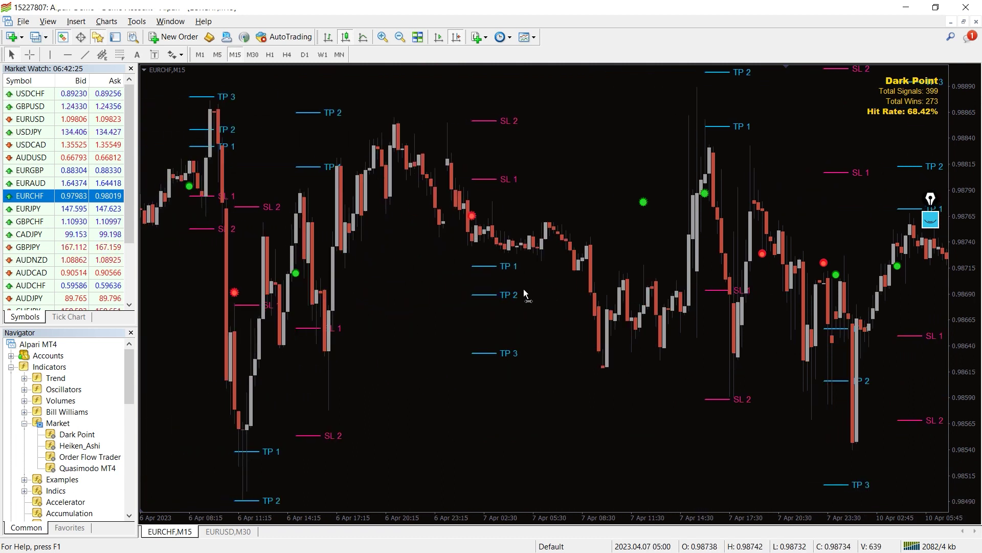
scroll(524, 289, "down", 4)
scroll(545, 286, "down", 3)
scroll(569, 280, "down", 3)
scroll(587, 283, "up", 3)
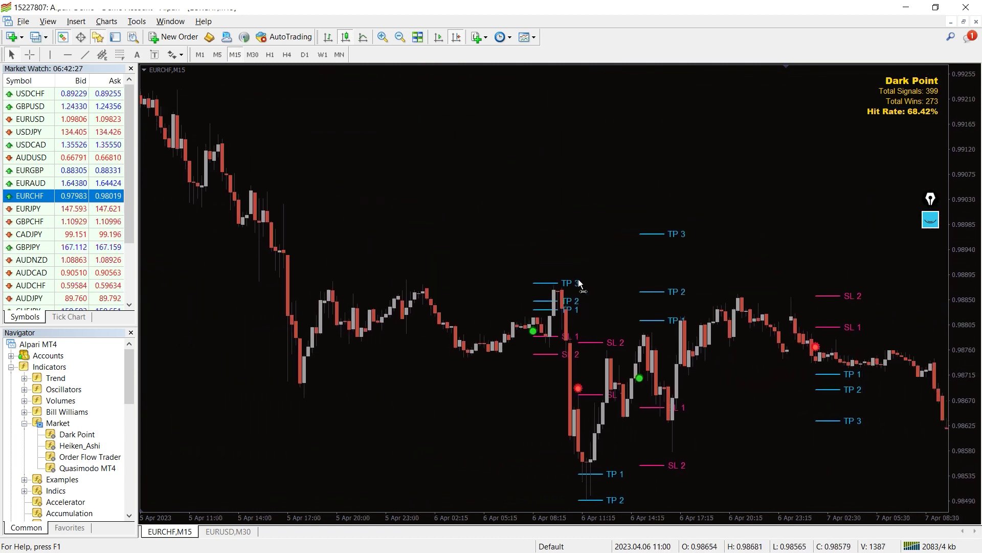
scroll(580, 288, "up", 3)
scroll(742, 342, "up", 3)
scroll(734, 337, "up", 3)
scroll(735, 337, "up", 3)
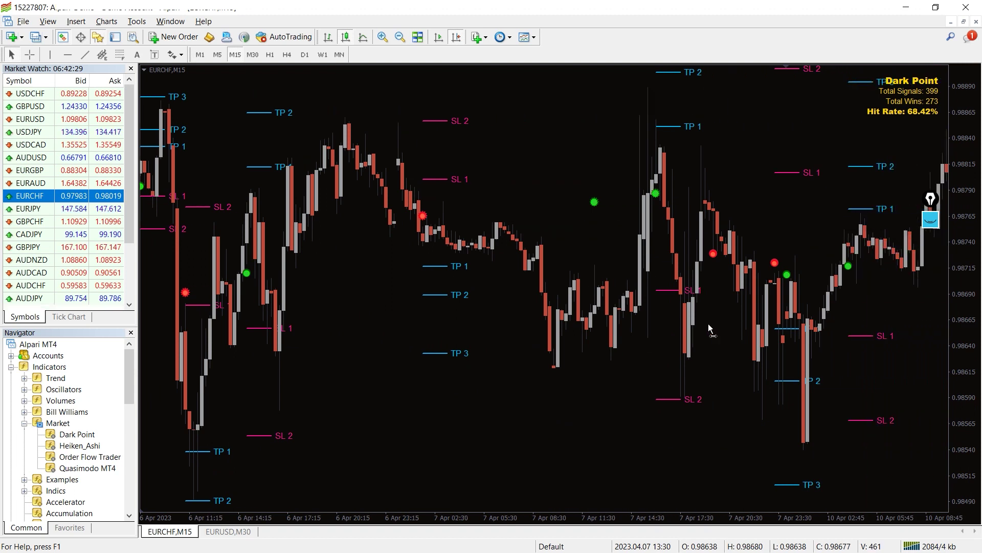
scroll(709, 329, "up", 3)
scroll(697, 334, "up", 3)
scroll(673, 307, "up", 3)
scroll(758, 290, "up", 3)
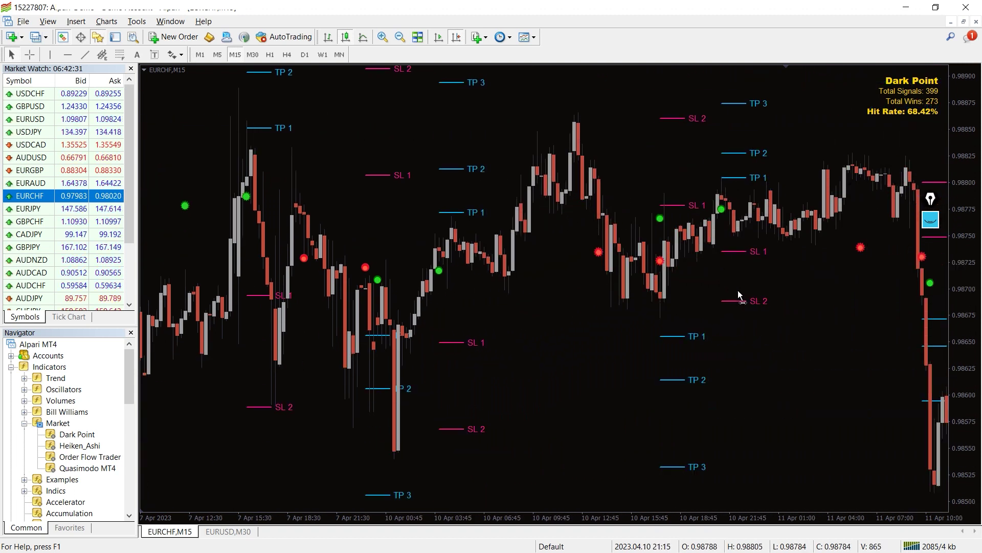
scroll(737, 291, "up", 3)
scroll(726, 286, "up", 3)
scroll(708, 280, "up", 3)
scroll(704, 284, "up", 3)
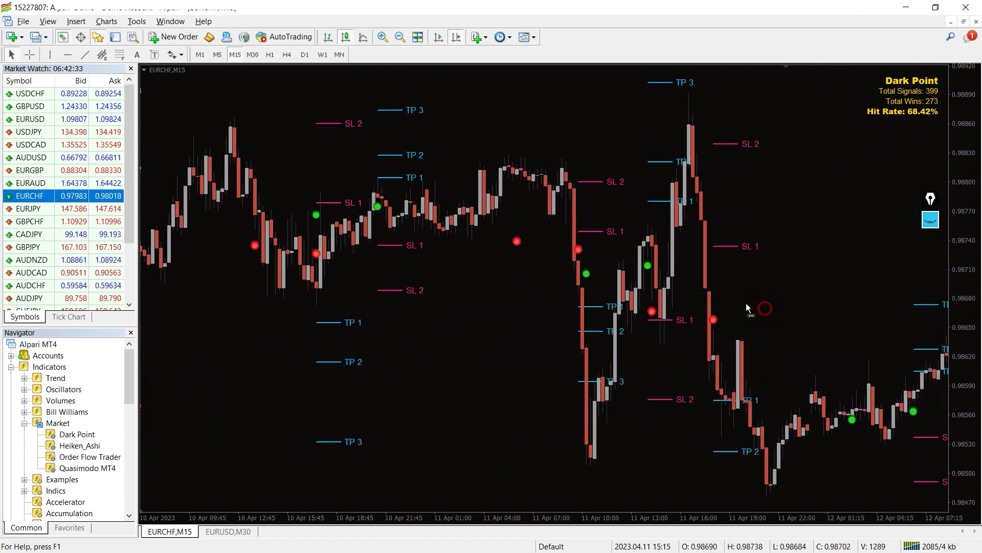
scroll(746, 303, "up", 3)
scroll(732, 296, "up", 3)
scroll(721, 293, "up", 3)
scroll(709, 291, "up", 3)
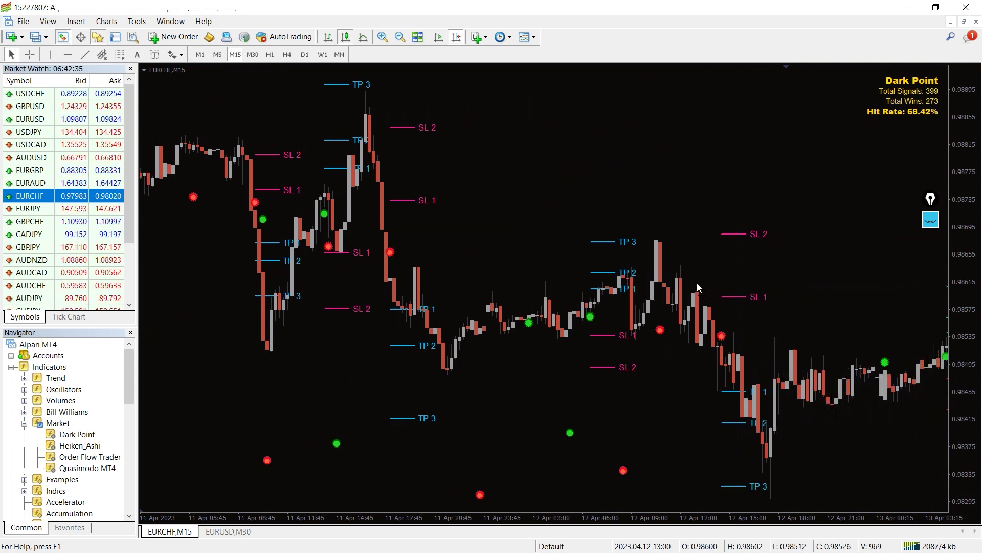
scroll(768, 315, "up", 3)
scroll(736, 299, "up", 3)
scroll(721, 294, "up", 3)
scroll(720, 294, "up", 3)
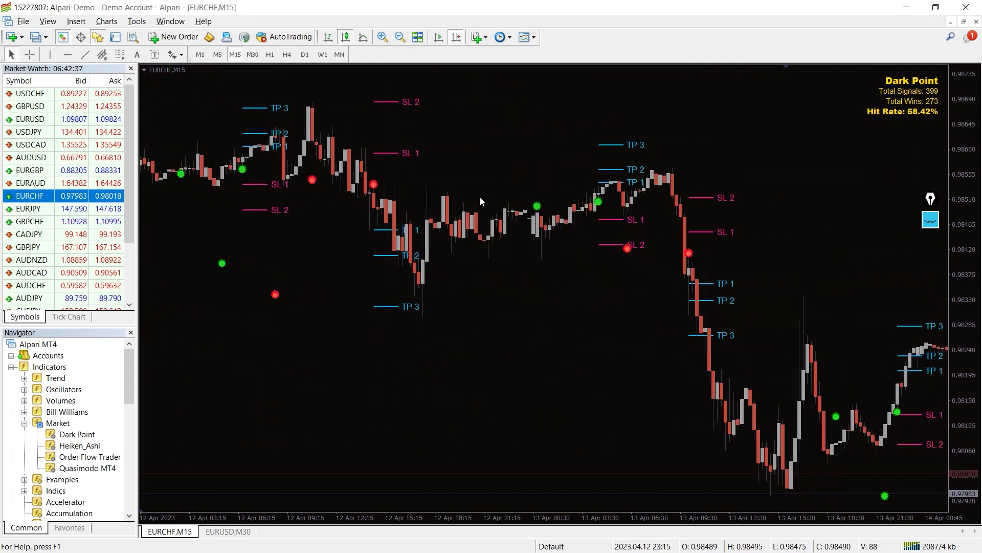